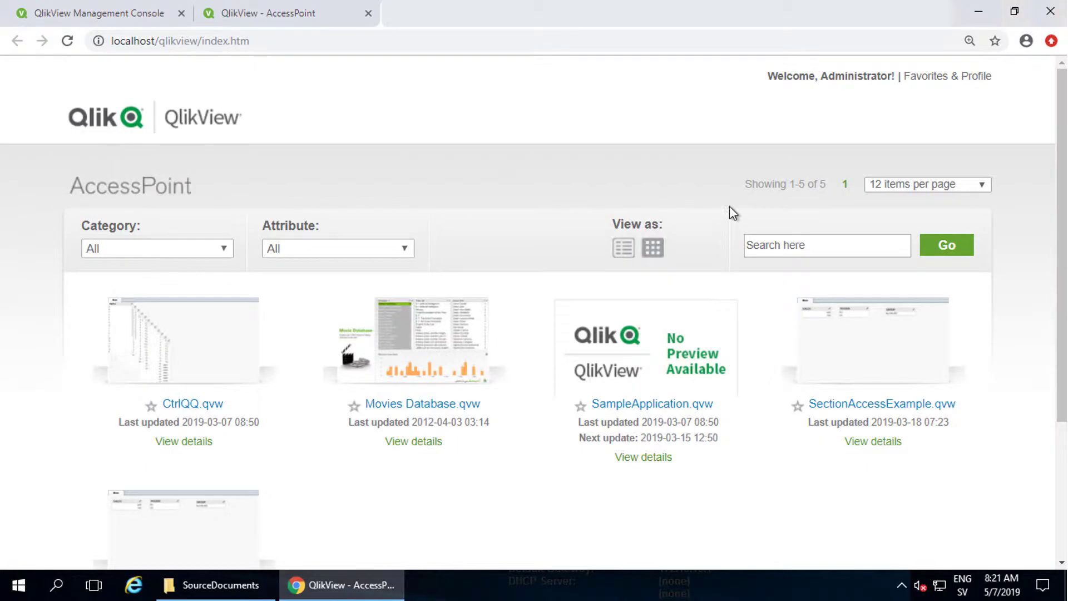
Launch QlikView 12 from the Start menu's QlikView folder and maximize its Start Page.
{"action": "left_click", "coordinate": [18, 584]}
{"action": "scroll", "coordinate": [129, 478], "scroll_direction": "down", "scroll_amount": 5}
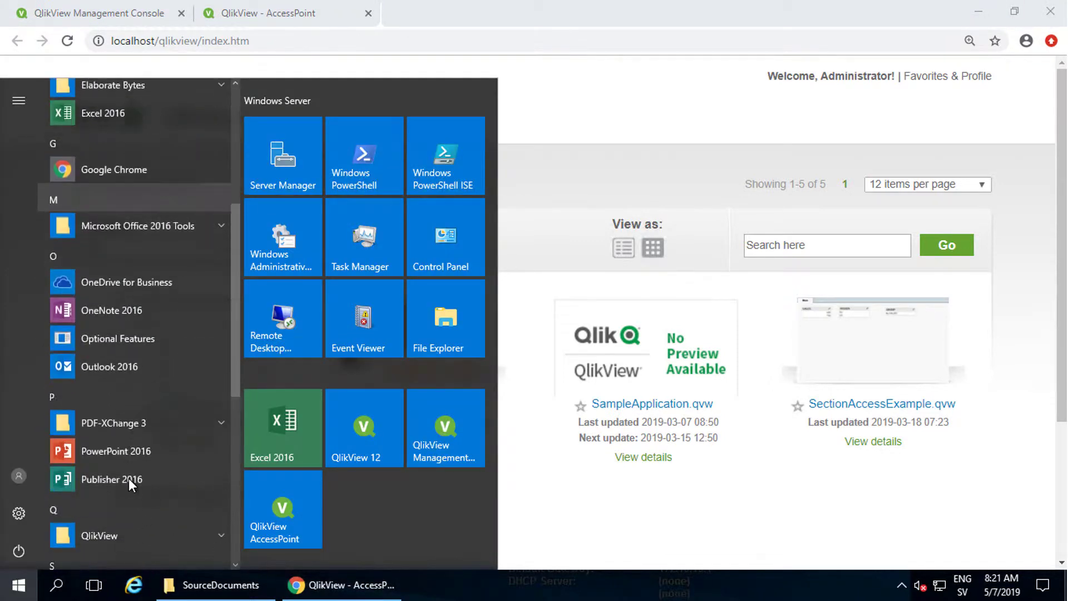
{"action": "scroll", "coordinate": [129, 478], "scroll_direction": "down", "scroll_amount": 1}
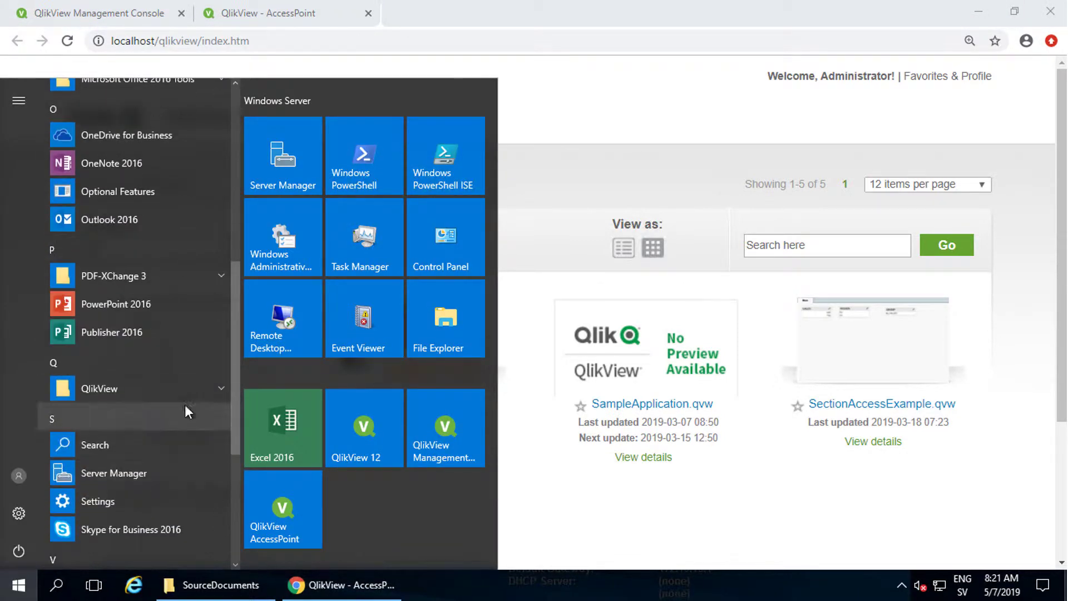
{"action": "left_click", "coordinate": [221, 387]}
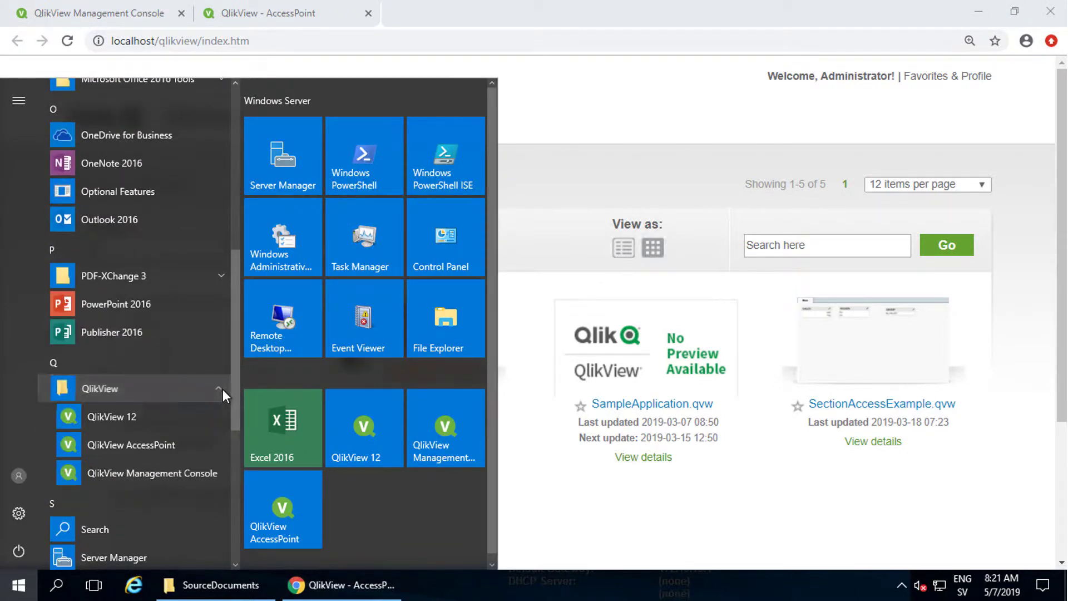
{"action": "left_click", "coordinate": [132, 420]}
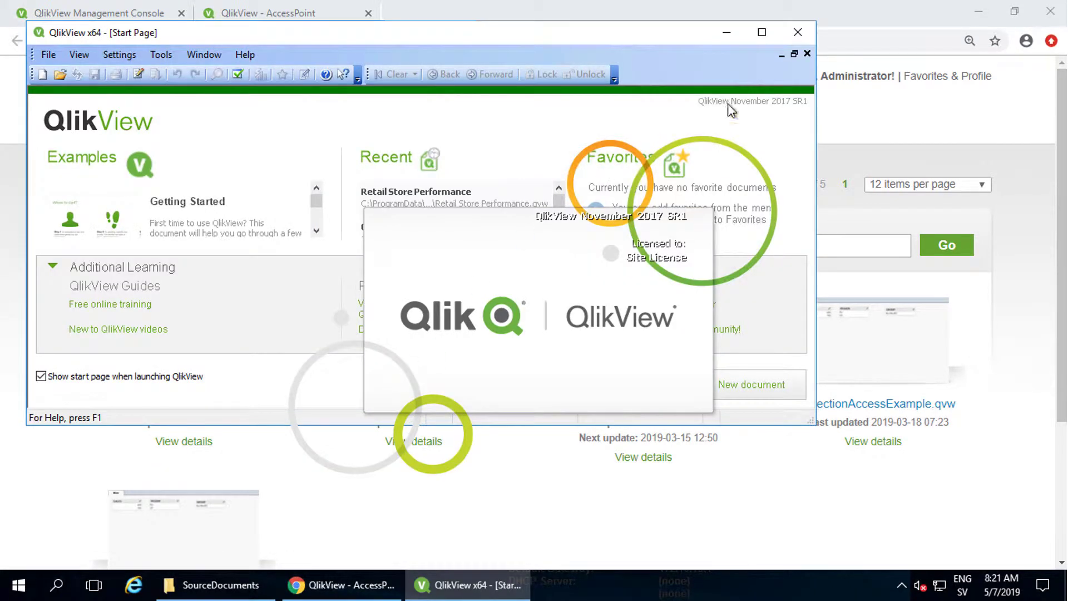
{"action": "left_click", "coordinate": [761, 32]}
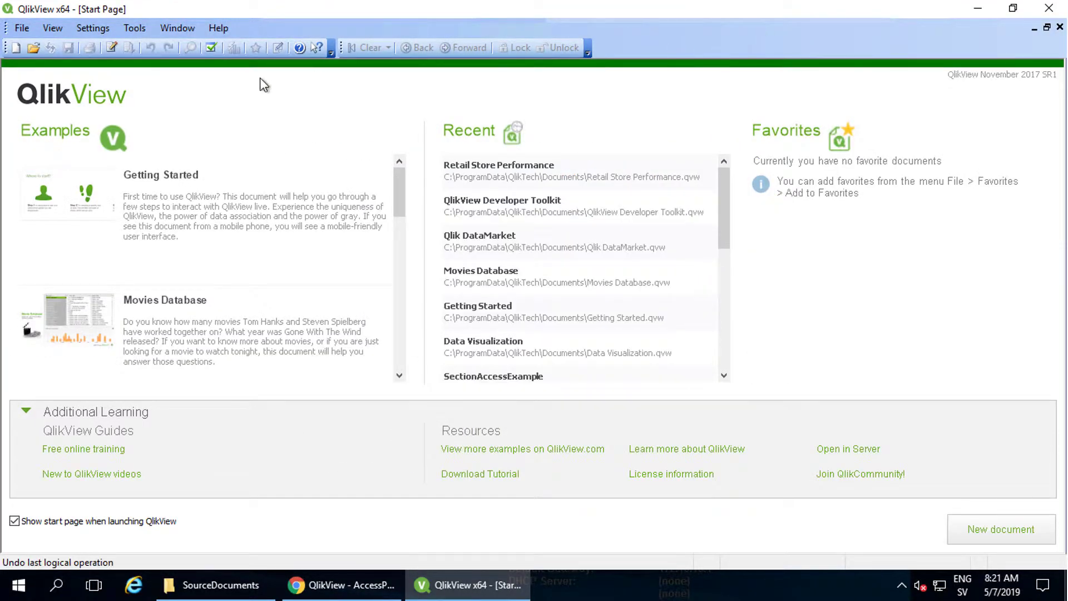
Clear License Information in User Preferences' License tab, acknowledge the message, and close the preferences.
{"action": "left_click", "coordinate": [100, 34]}
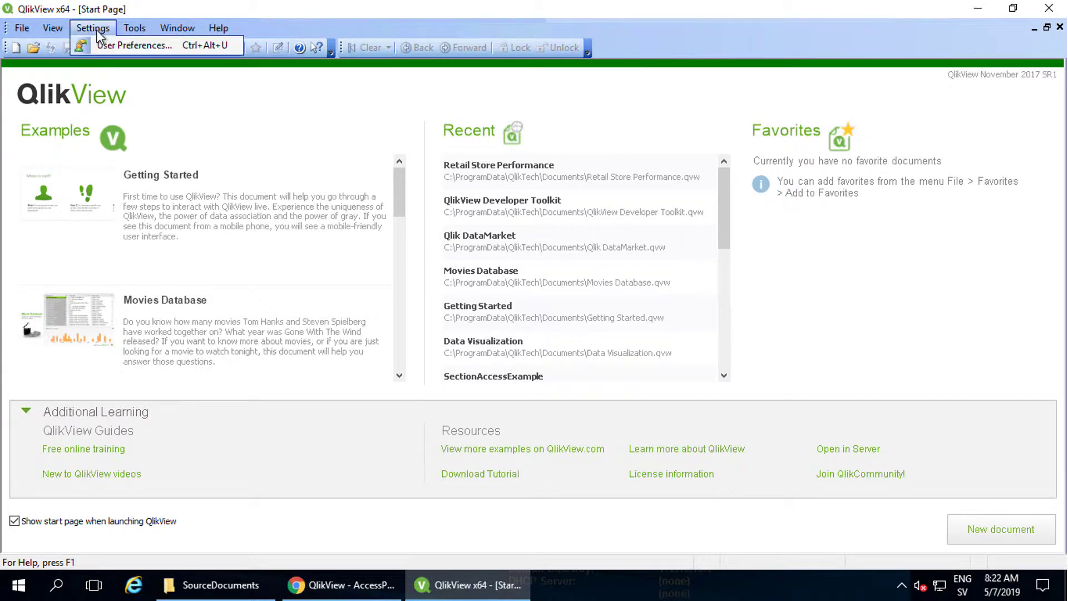
{"action": "left_click", "coordinate": [118, 47]}
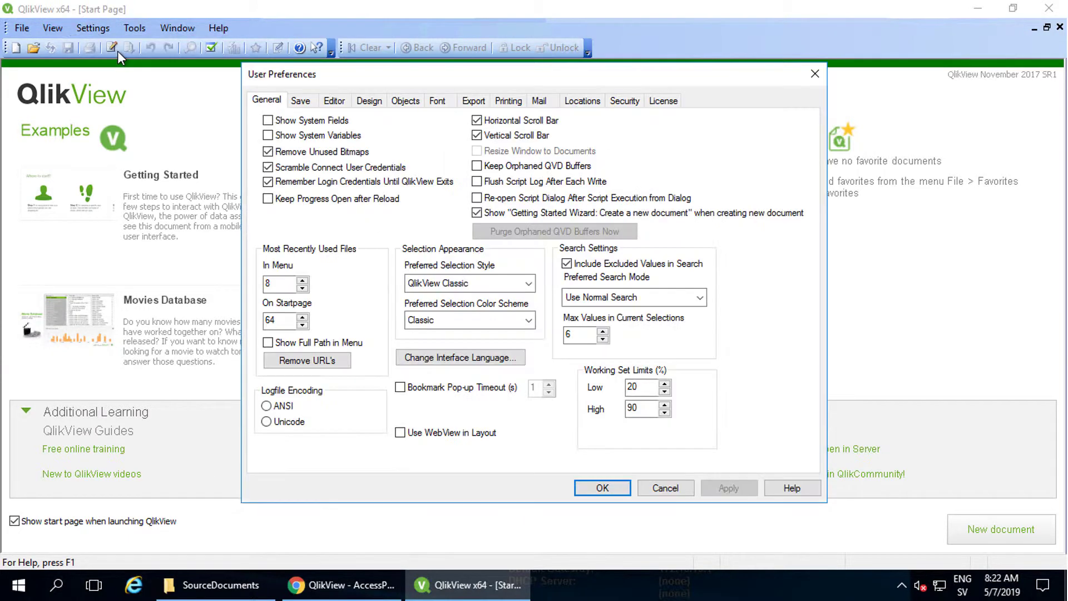
{"action": "left_click", "coordinate": [668, 108]}
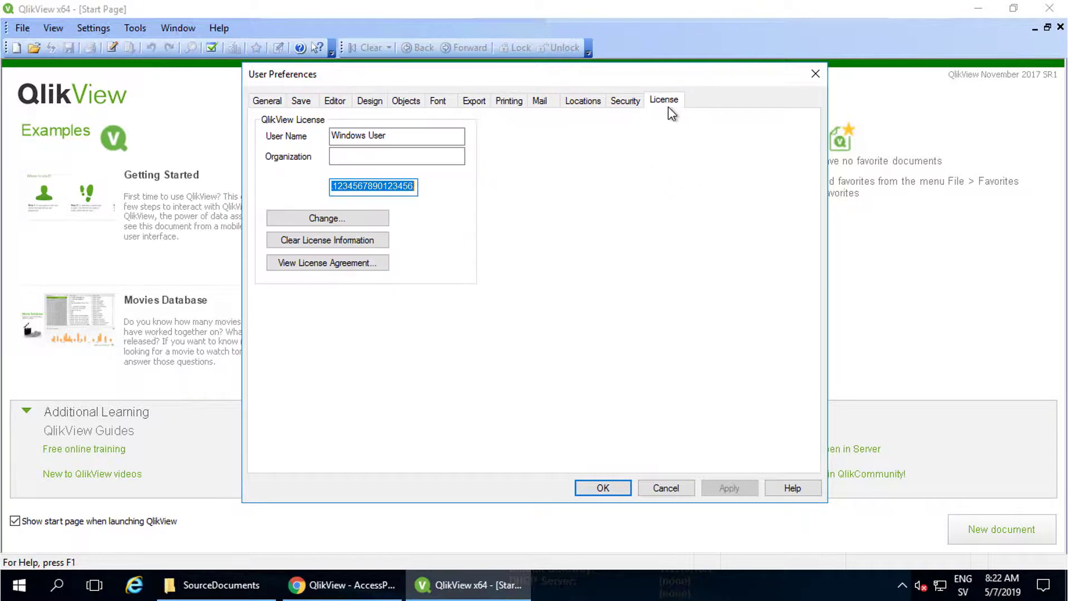
{"action": "left_click", "coordinate": [381, 250]}
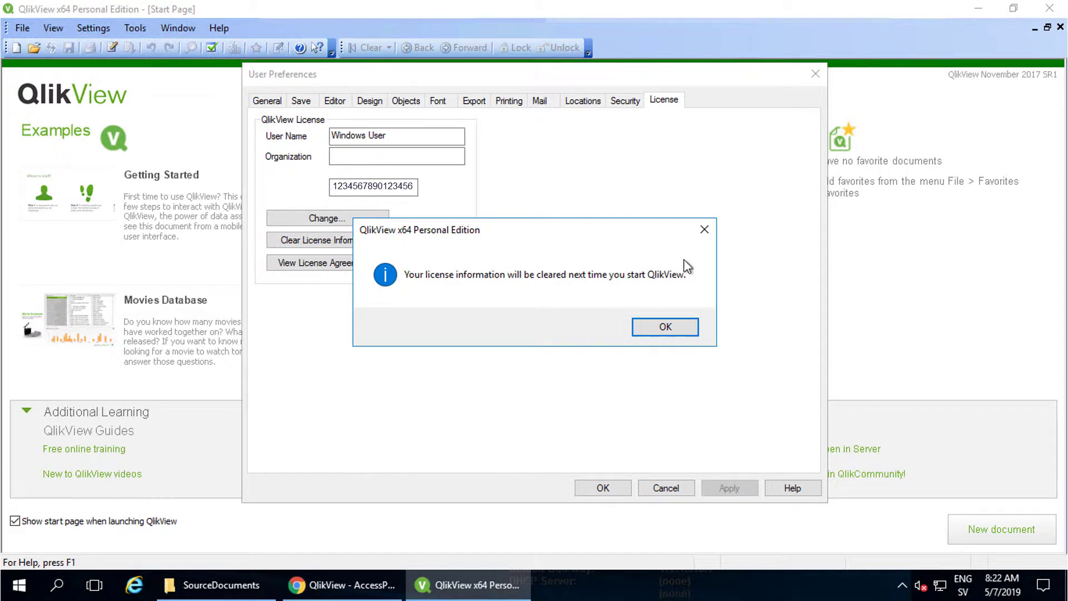
{"action": "left_click", "coordinate": [665, 328]}
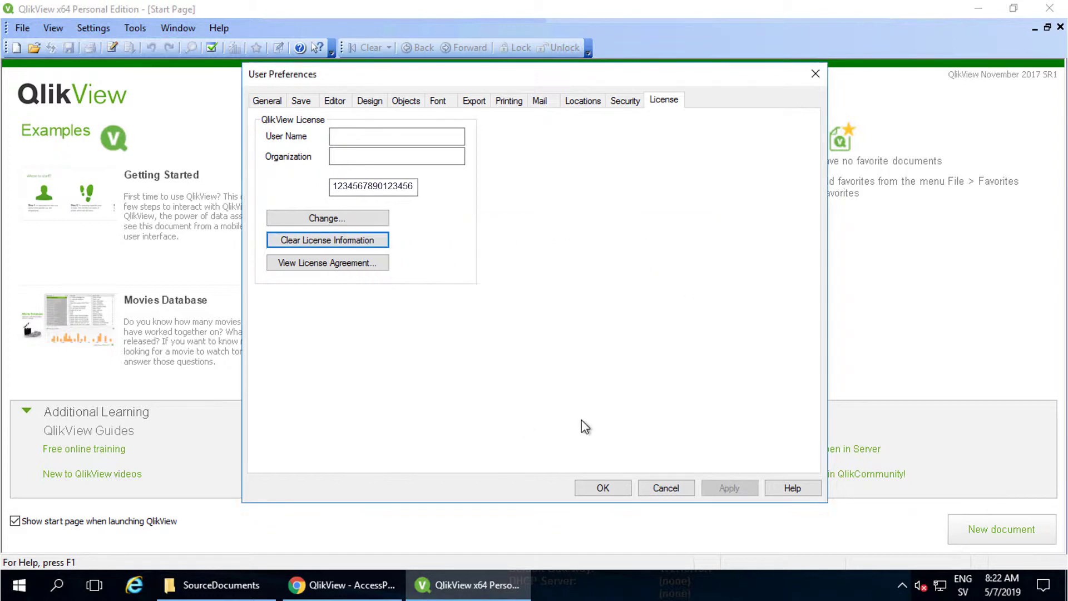
{"action": "left_click", "coordinate": [622, 490]}
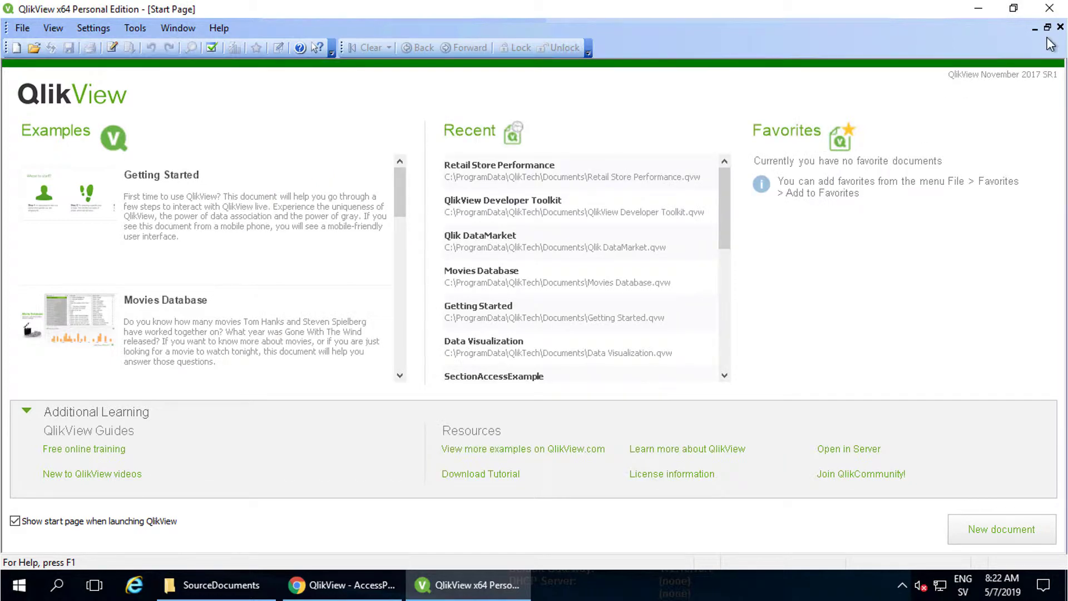
Exit and relaunch QlikView 12 maximized, and confirm License information shows Personal Edition.
{"action": "left_click", "coordinate": [1057, 12]}
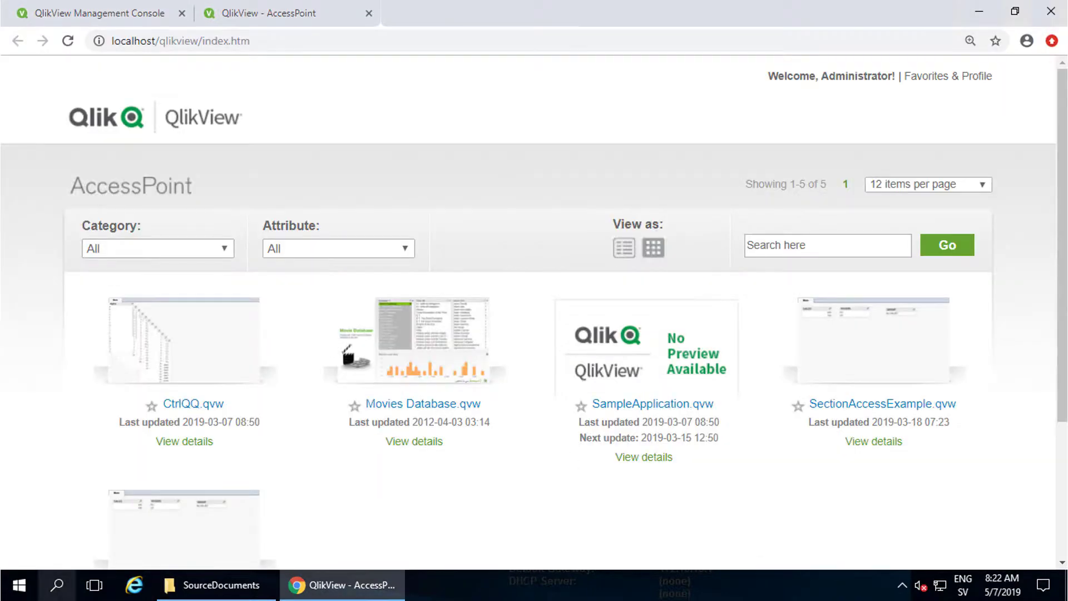
{"action": "left_click", "coordinate": [18, 584]}
{"action": "left_click", "coordinate": [364, 428]}
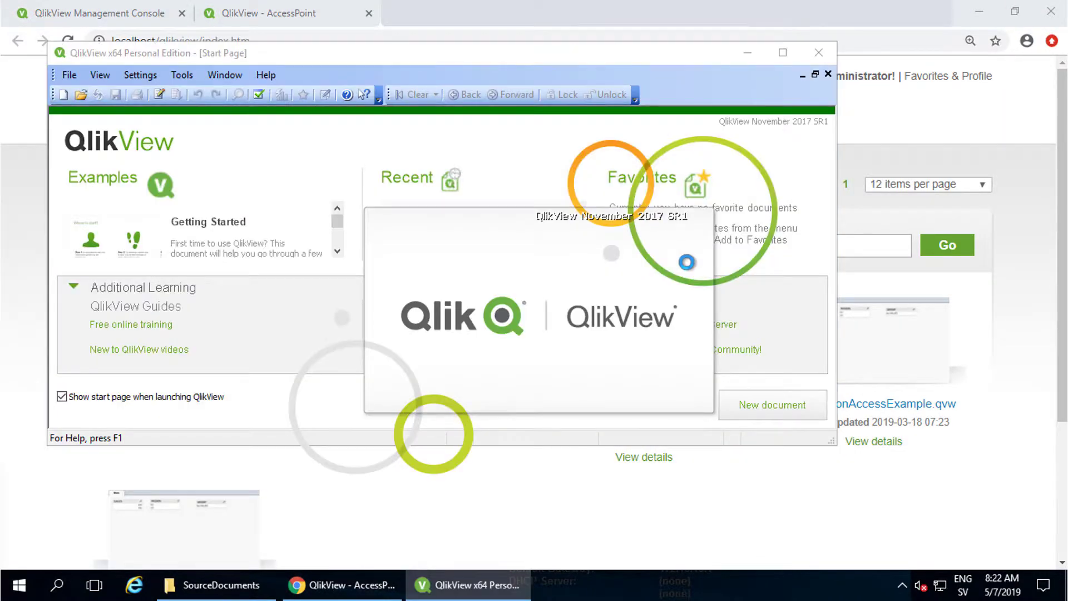
{"action": "left_click", "coordinate": [789, 51]}
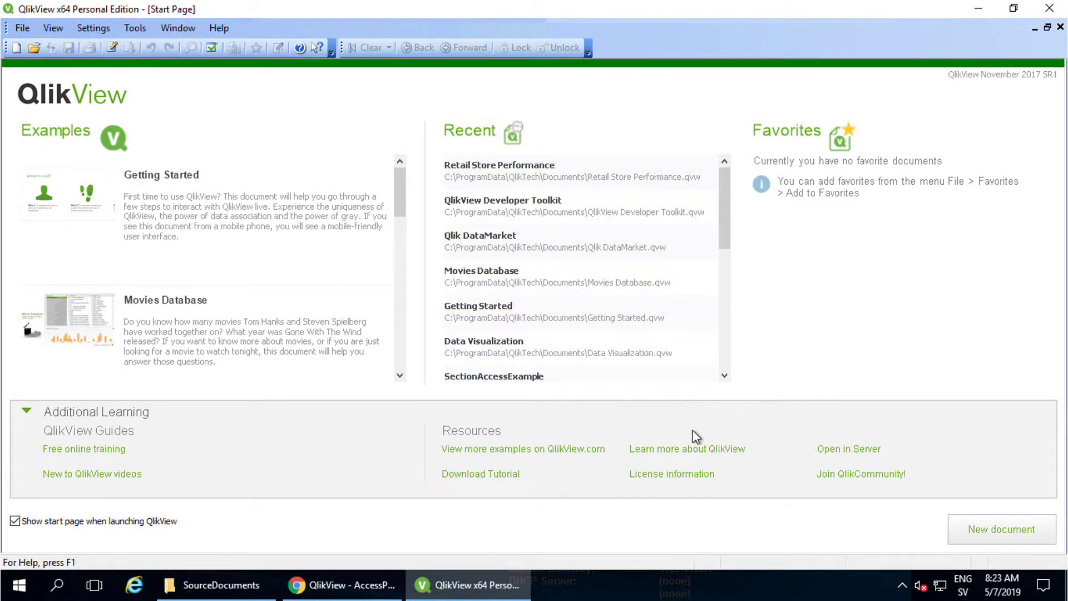
{"action": "left_click", "coordinate": [688, 475]}
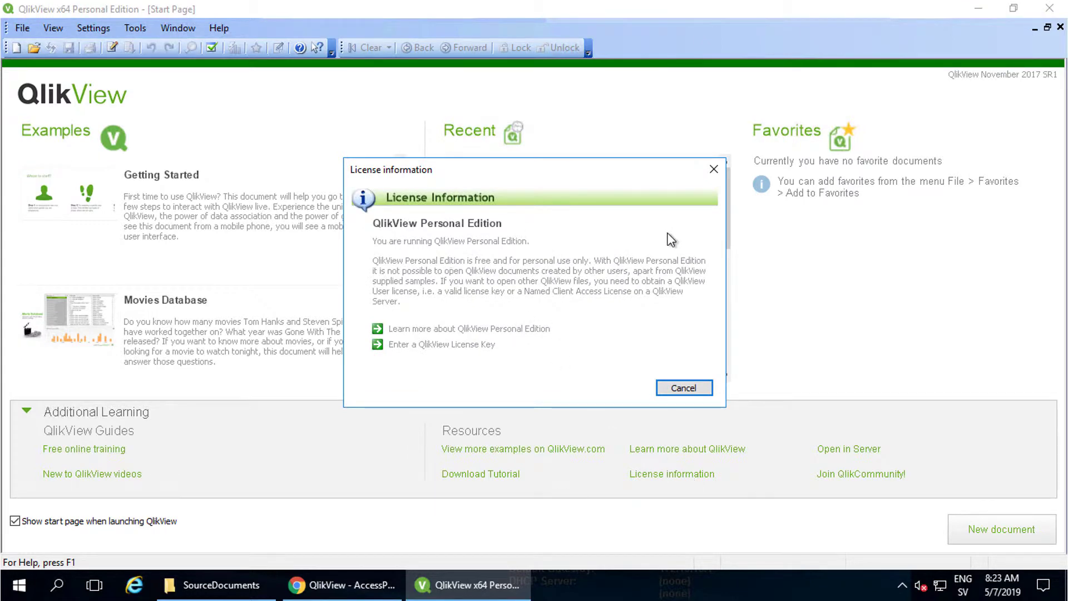
{"action": "left_click", "coordinate": [691, 389]}
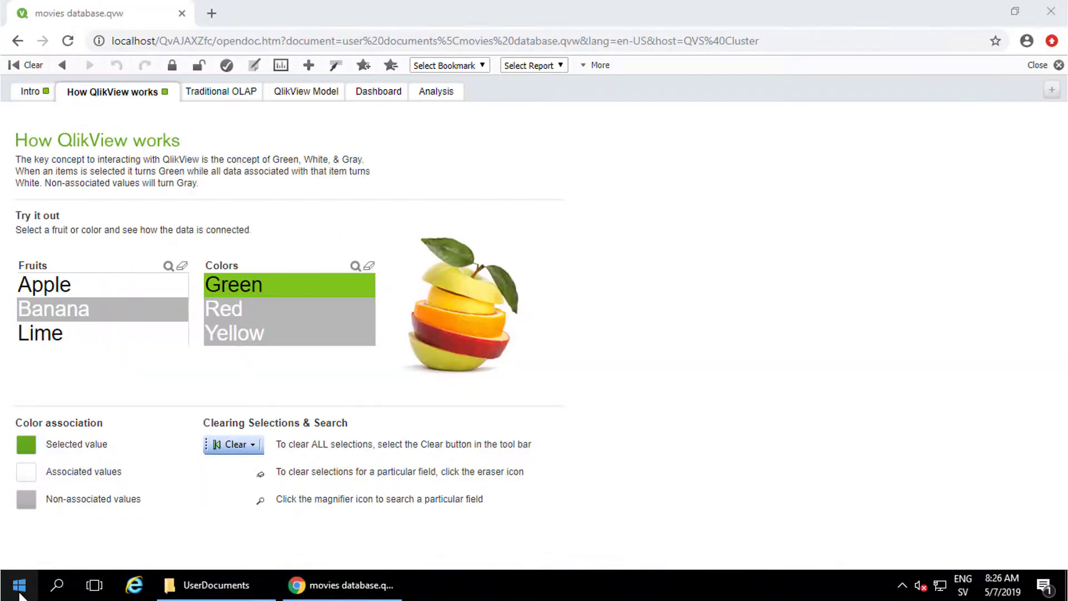
{"action": "left_click", "coordinate": [18, 584]}
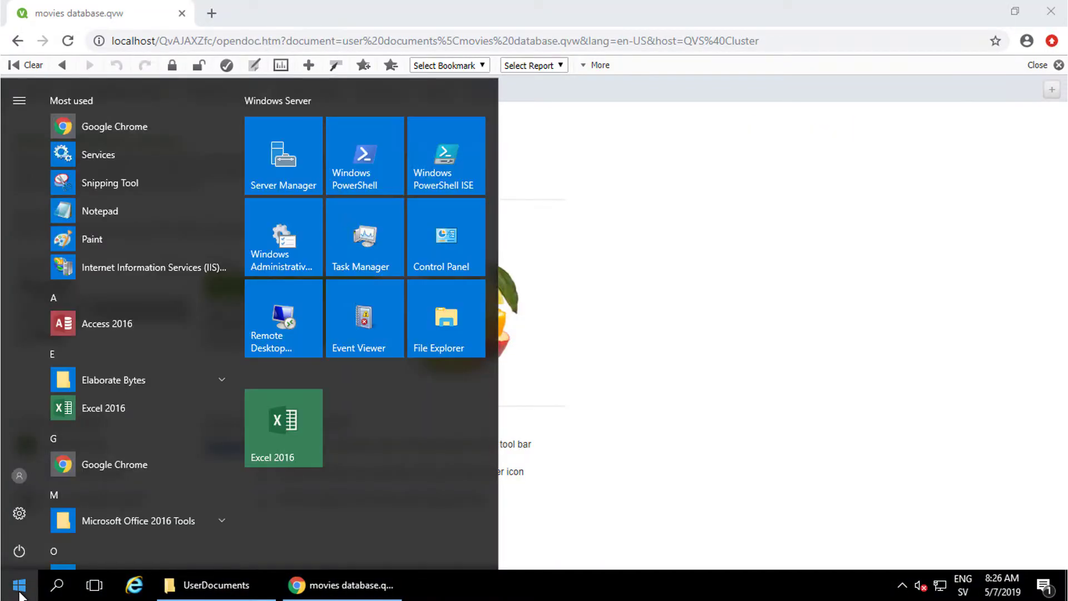
{"action": "scroll", "coordinate": [188, 461], "scroll_direction": "down", "scroll_amount": 5}
{"action": "scroll", "coordinate": [188, 461], "scroll_direction": "down", "scroll_amount": 3}
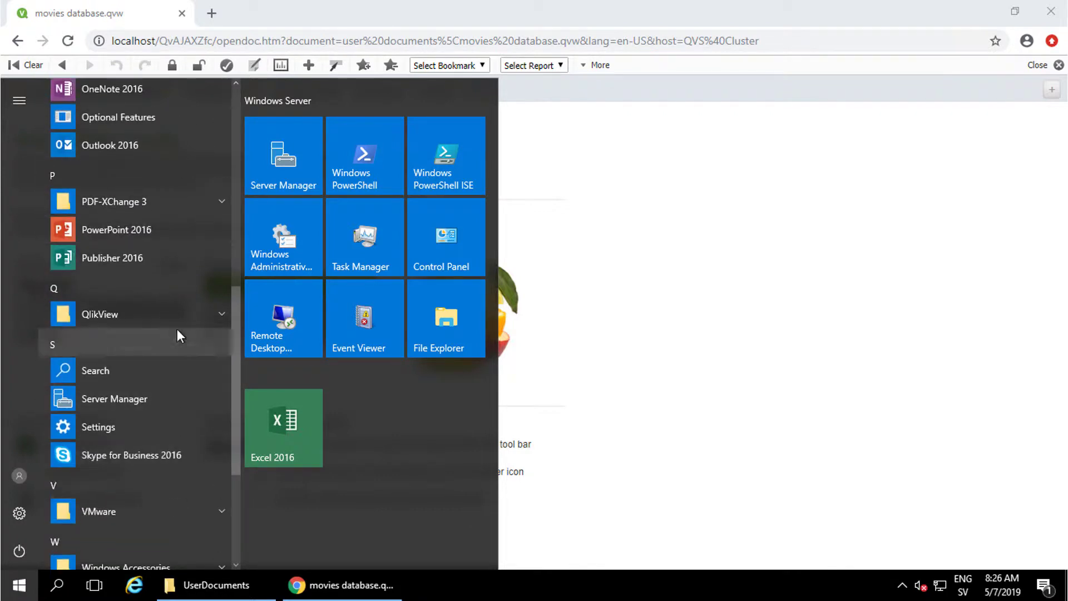
{"action": "left_click", "coordinate": [219, 318]}
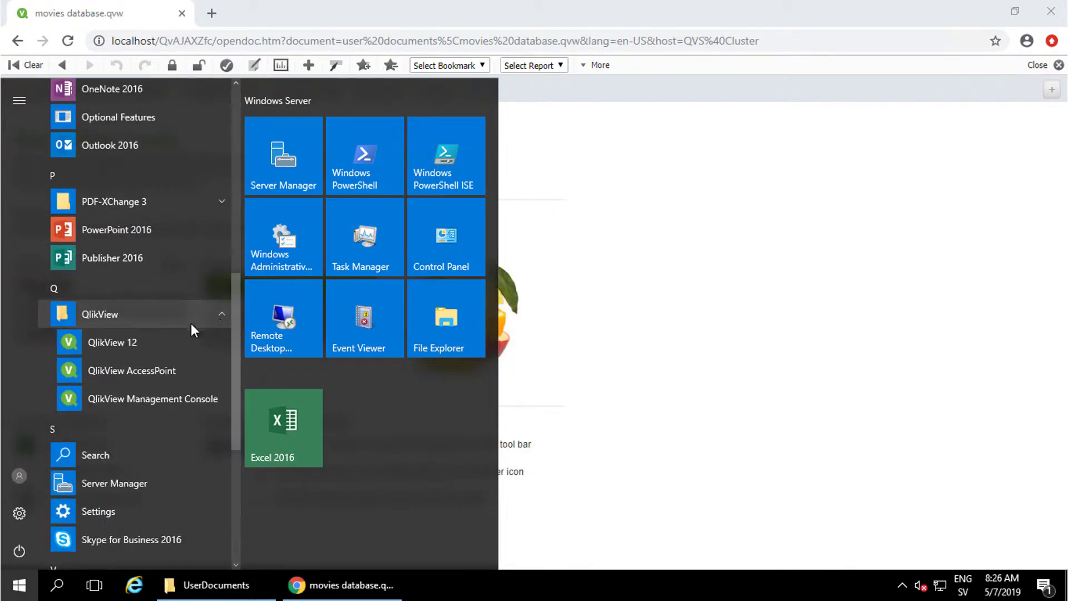
{"action": "left_click", "coordinate": [150, 346]}
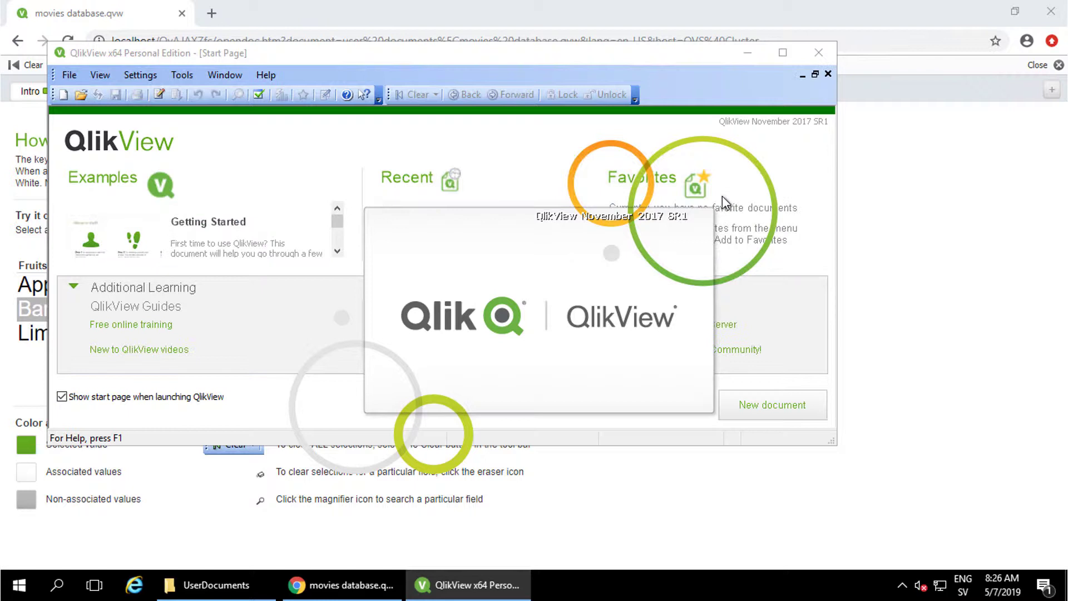
{"action": "left_click", "coordinate": [783, 53]}
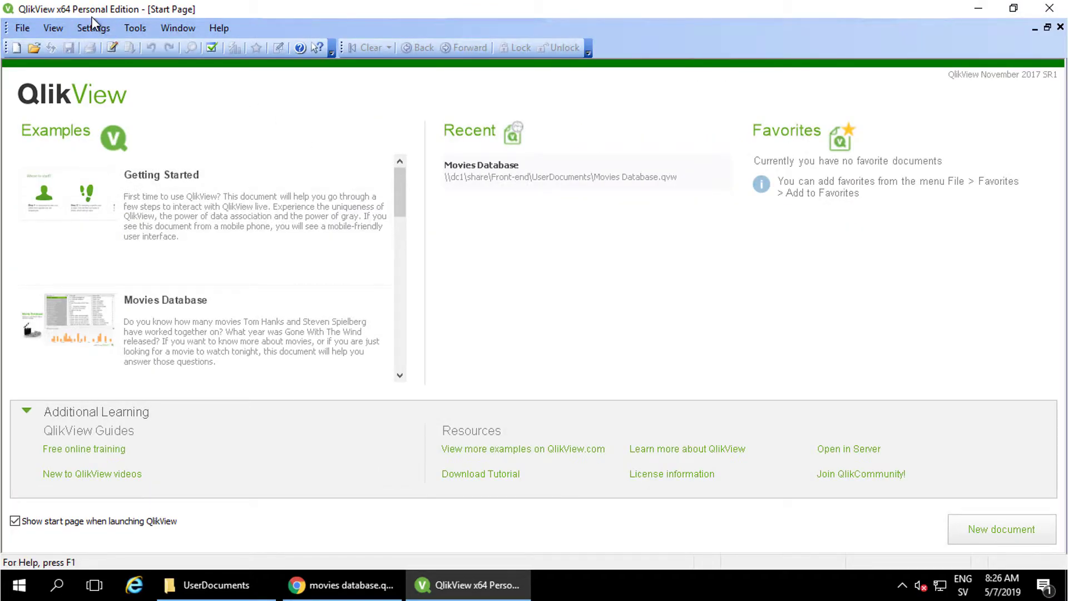
{"action": "left_click", "coordinate": [677, 481]}
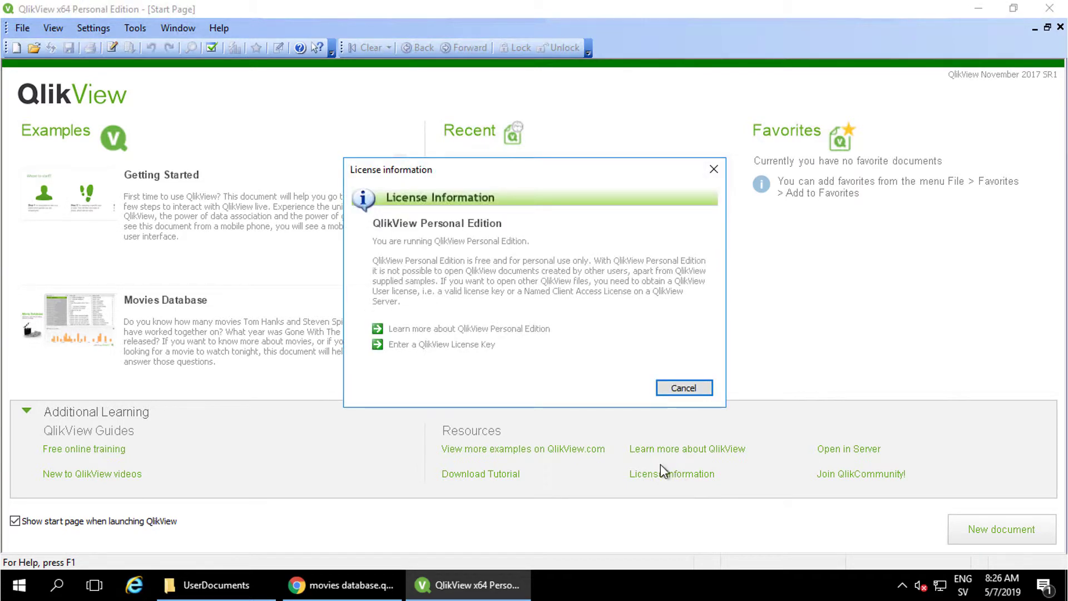
{"action": "left_click", "coordinate": [688, 388]}
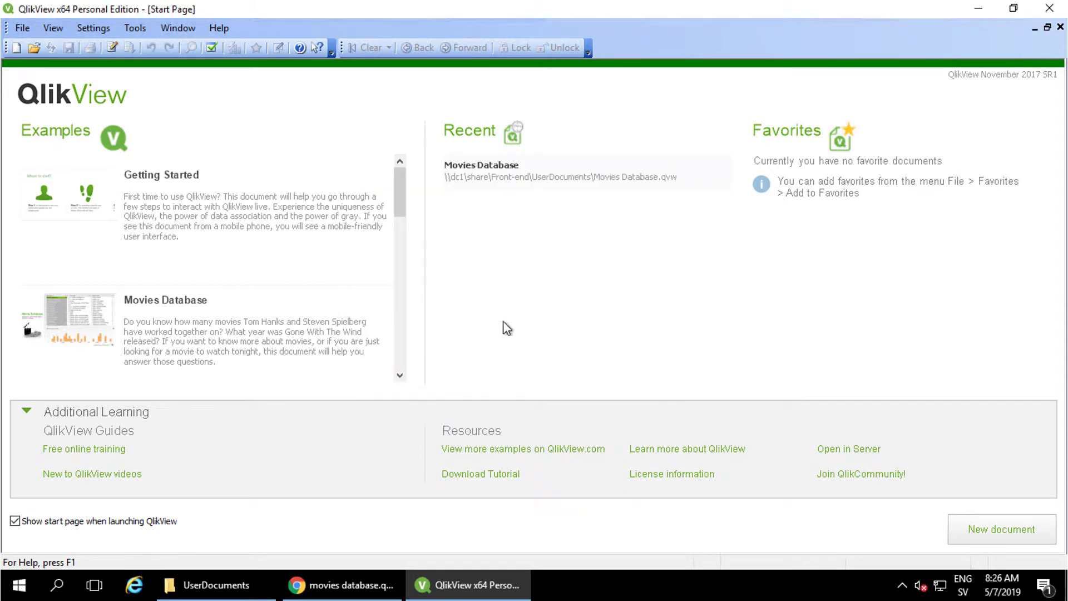
{"action": "left_click", "coordinate": [100, 33]}
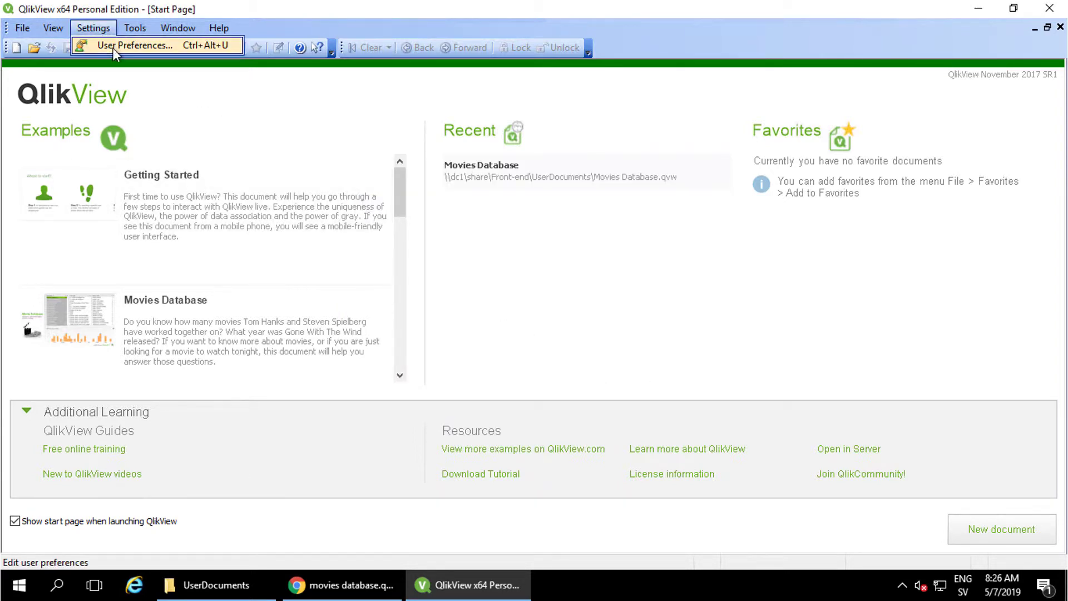
{"action": "left_click", "coordinate": [116, 50]}
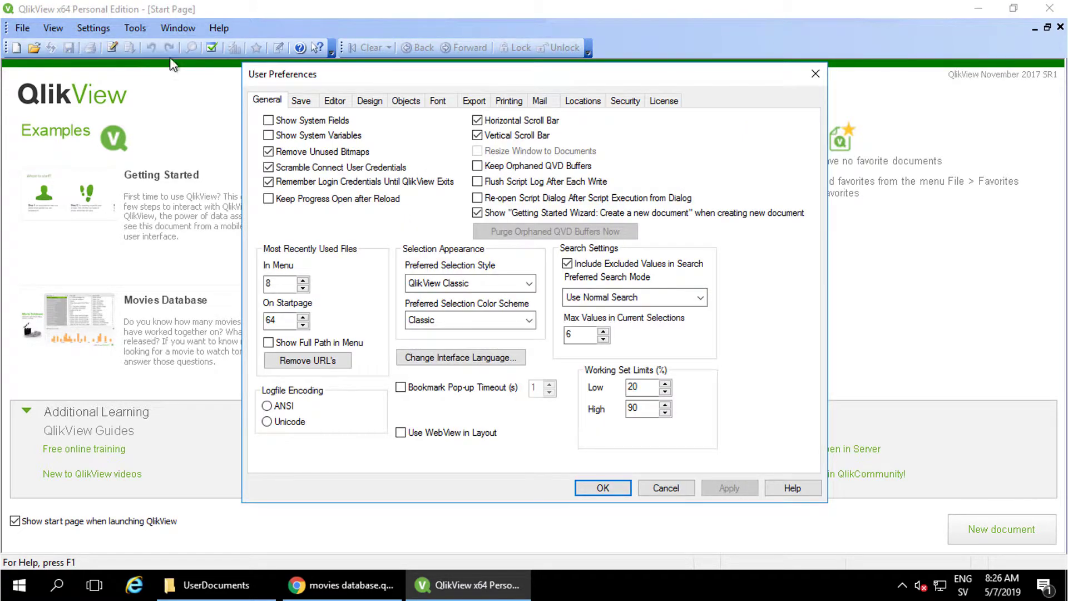
{"action": "left_click", "coordinate": [664, 102]}
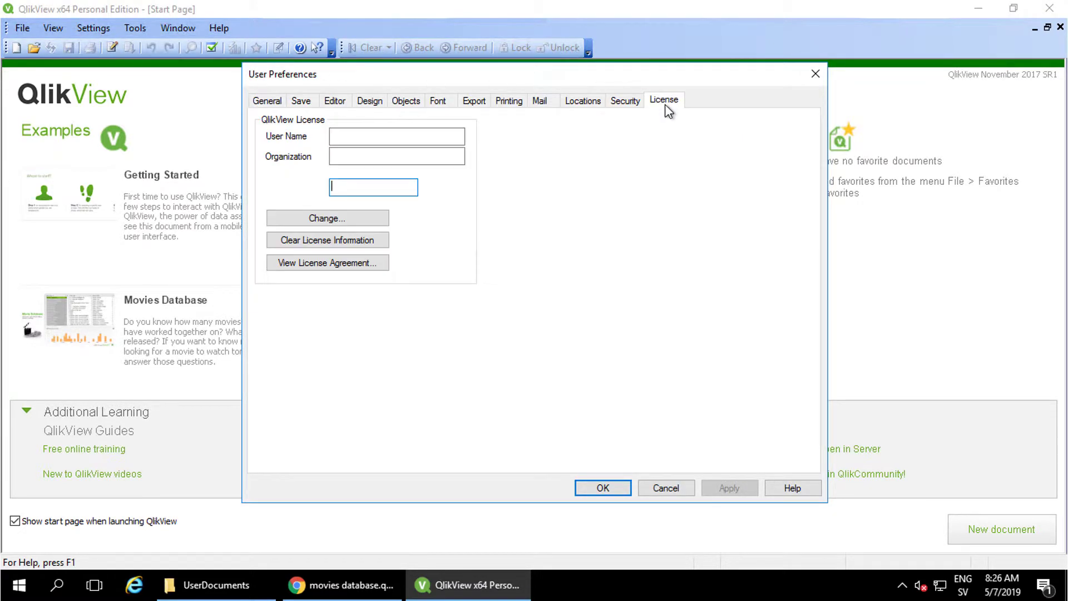
{"action": "left_click", "coordinate": [364, 218]}
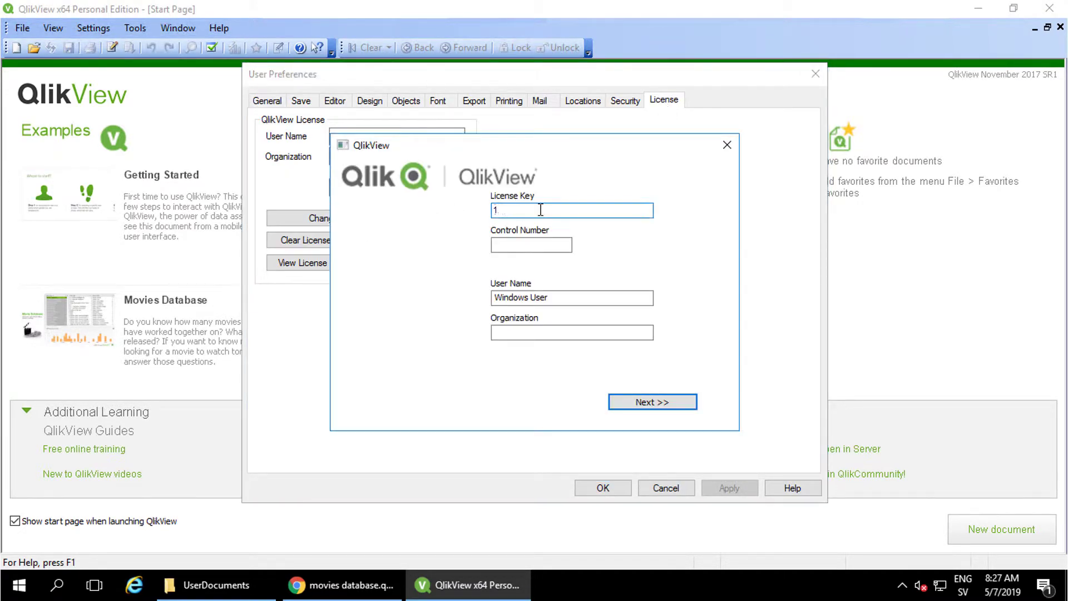
{"action": "key", "text": "Tab"}
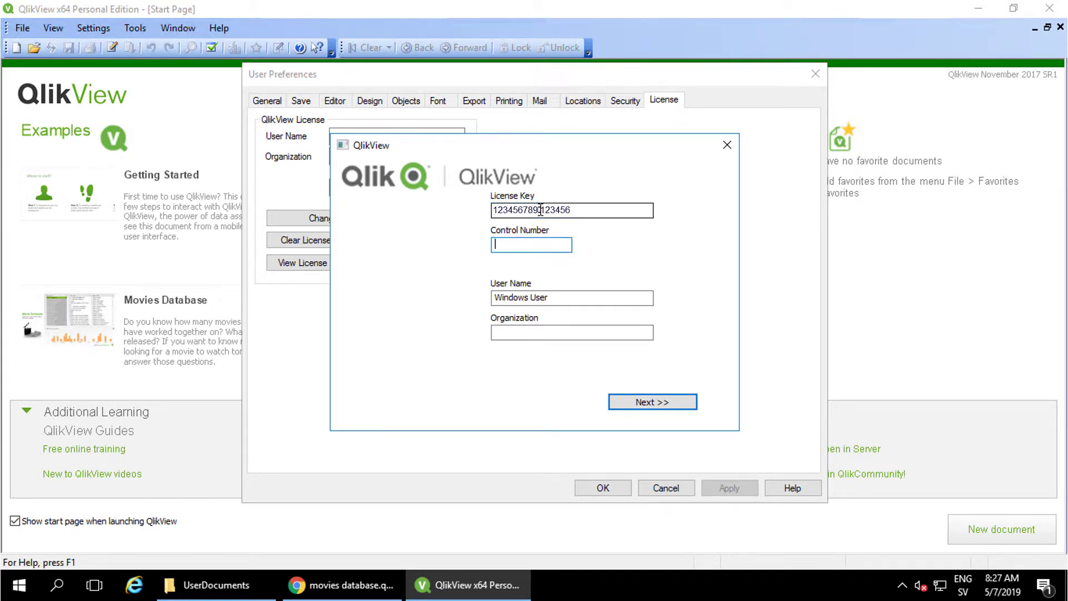
{"action": "key", "text": "Tab"}
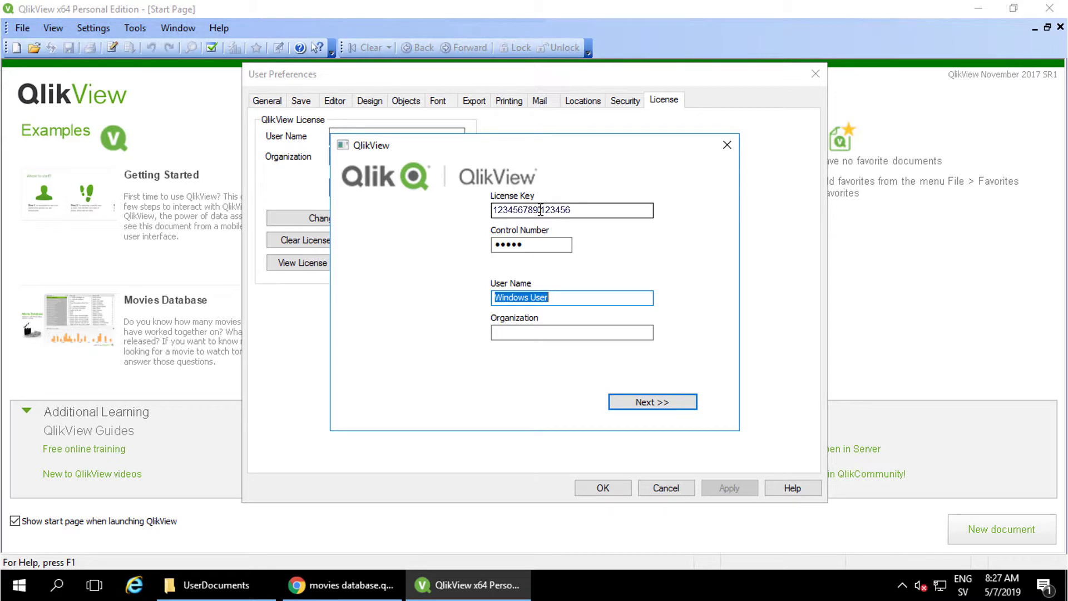
{"action": "key", "text": "Tab"}
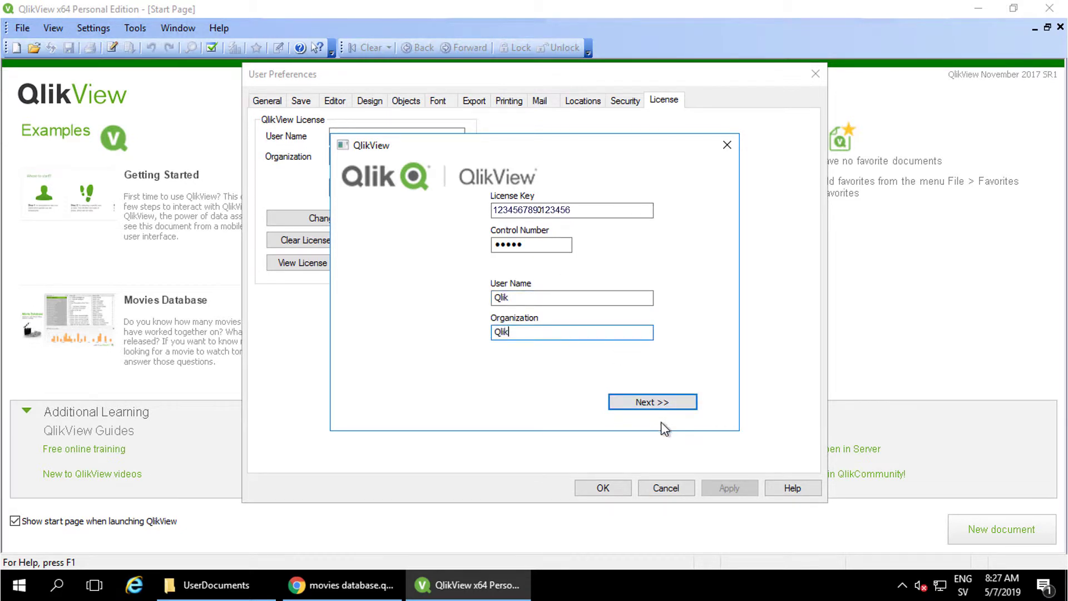
{"action": "left_click", "coordinate": [678, 406]}
{"action": "left_click", "coordinate": [532, 309]}
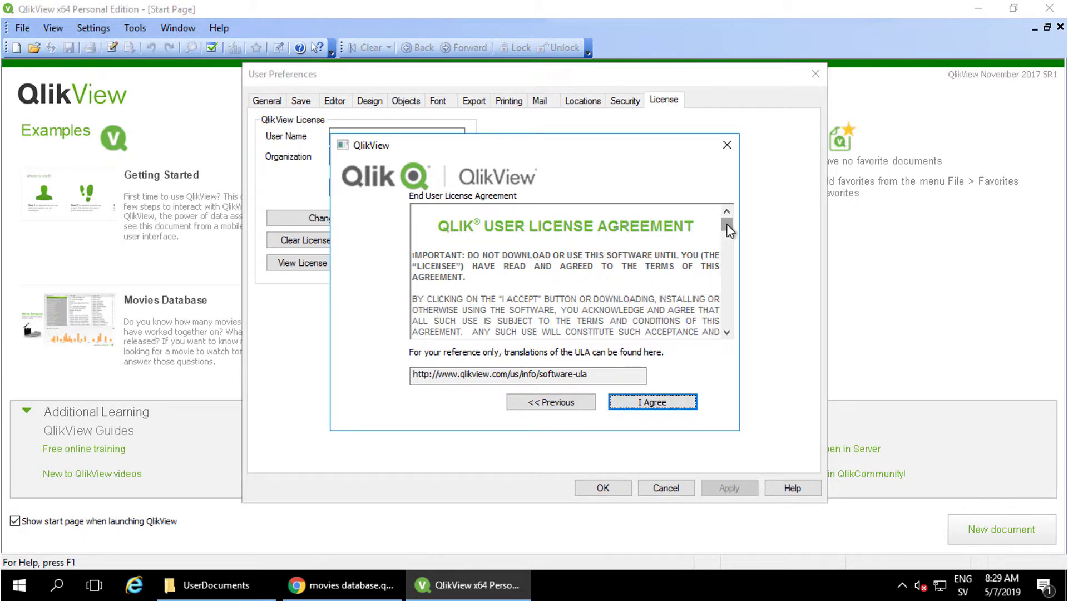
{"action": "left_click_drag", "start_coordinate": [726, 224], "coordinate": [730, 267]}
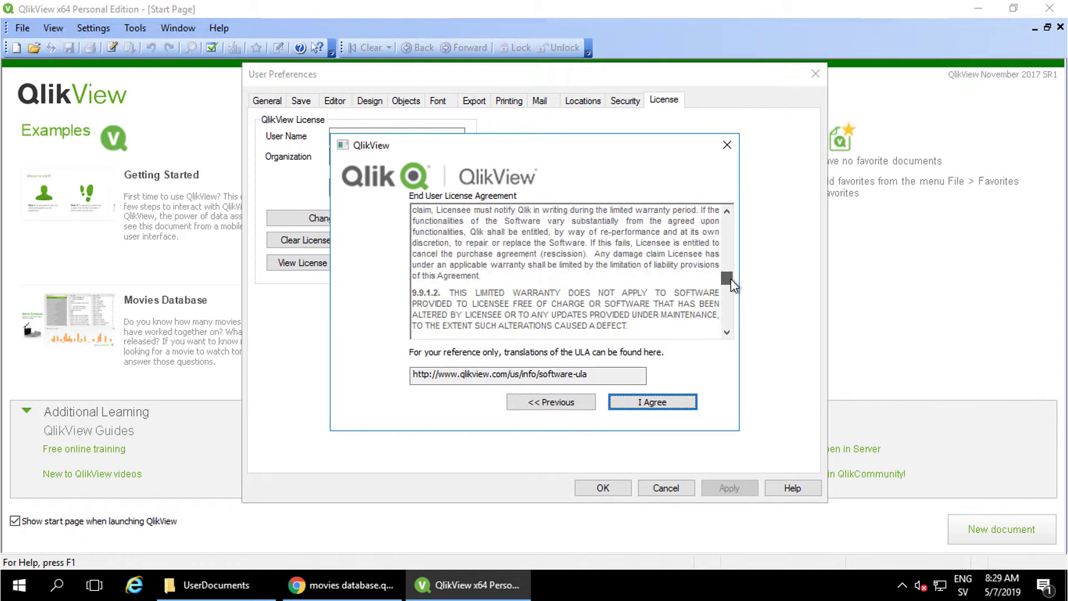
{"action": "left_click_drag", "start_coordinate": [731, 267], "coordinate": [730, 324]}
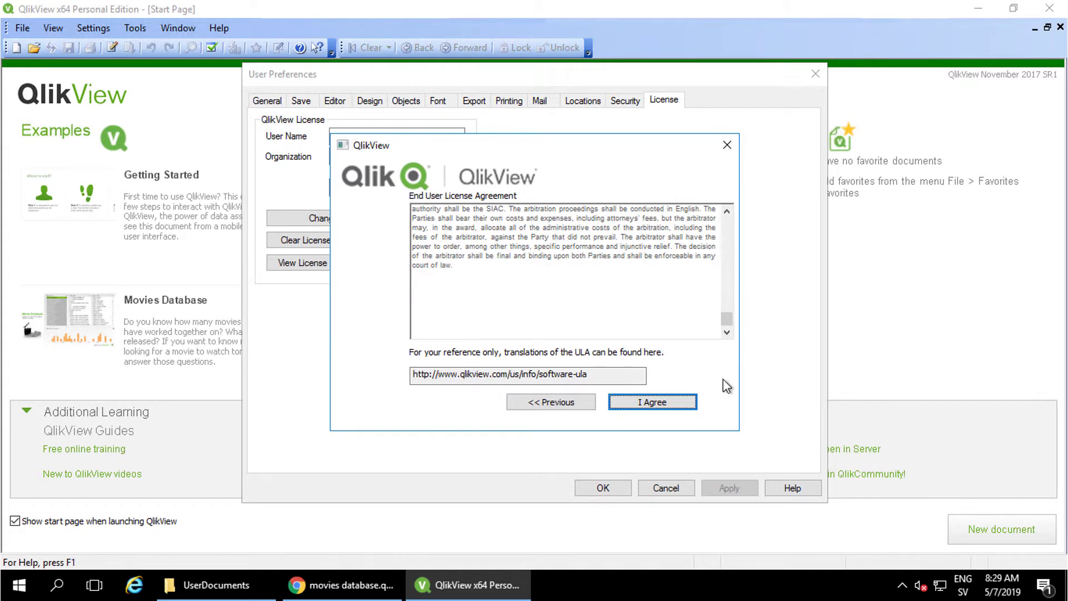
{"action": "left_click", "coordinate": [676, 404]}
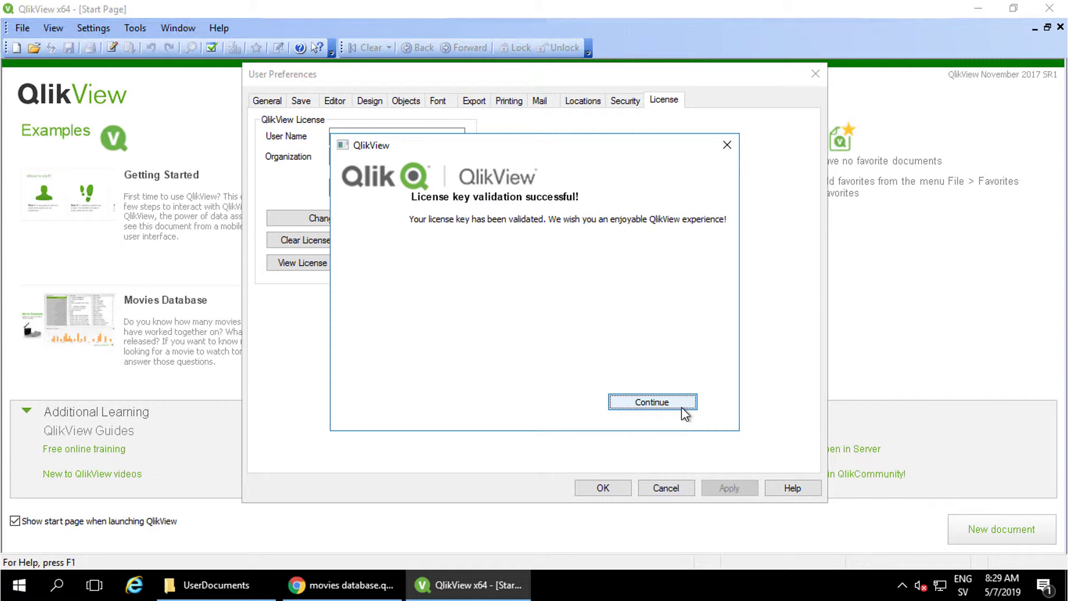
{"action": "left_click", "coordinate": [682, 407]}
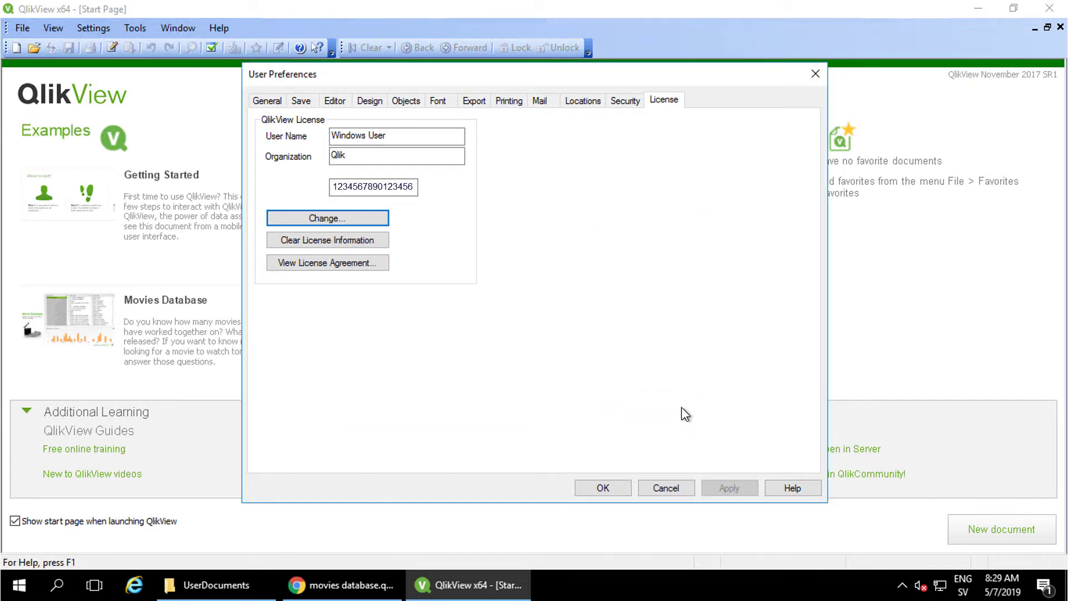
Save User Preferences, then check that License information reports a valid local license key.
{"action": "left_click", "coordinate": [629, 493]}
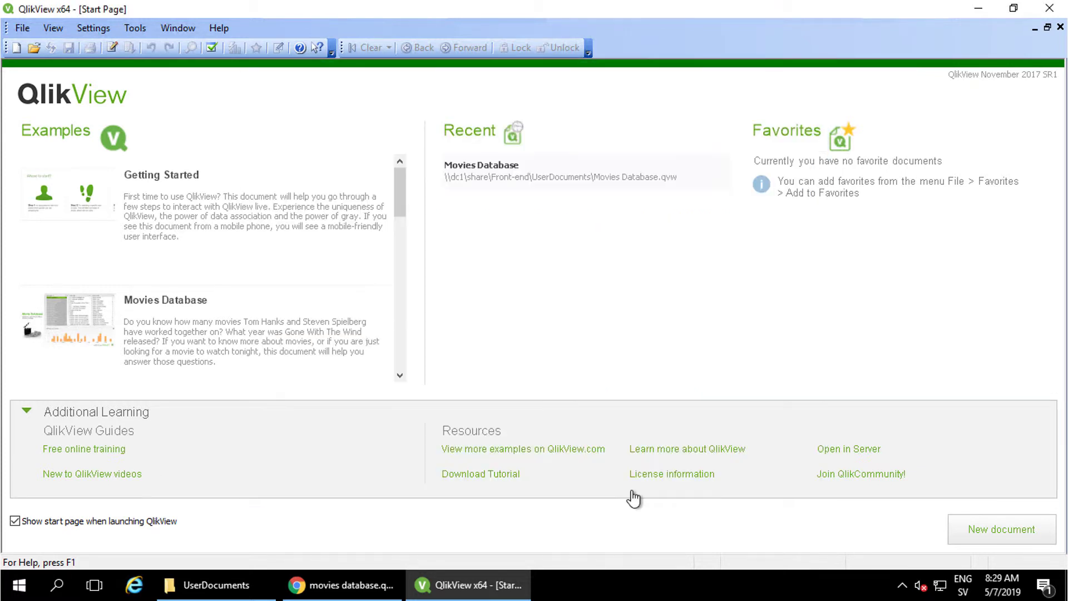
{"action": "left_click", "coordinate": [686, 483]}
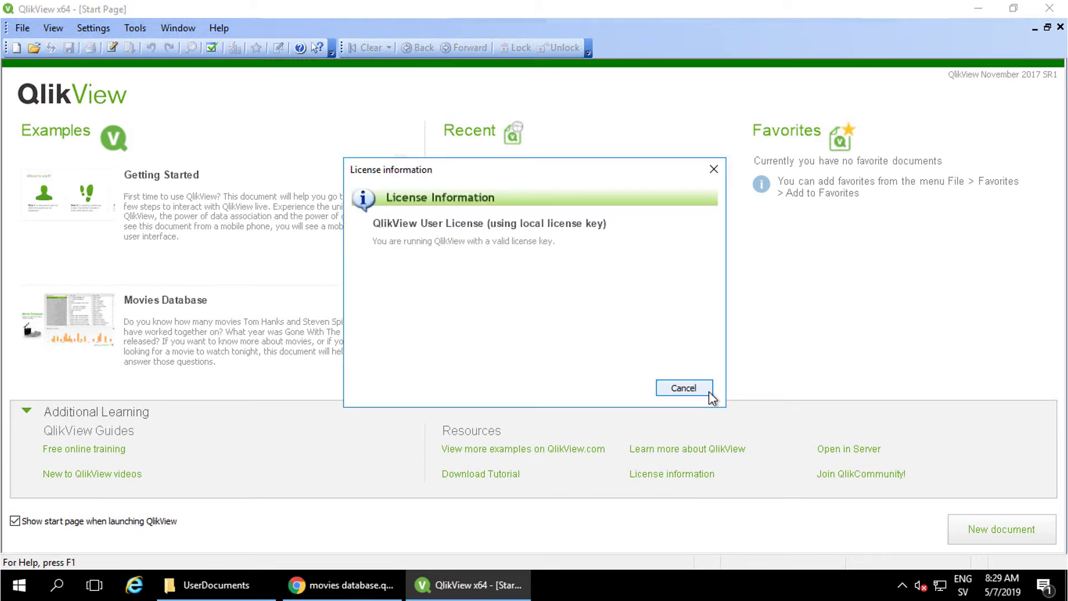
{"action": "left_click", "coordinate": [684, 388]}
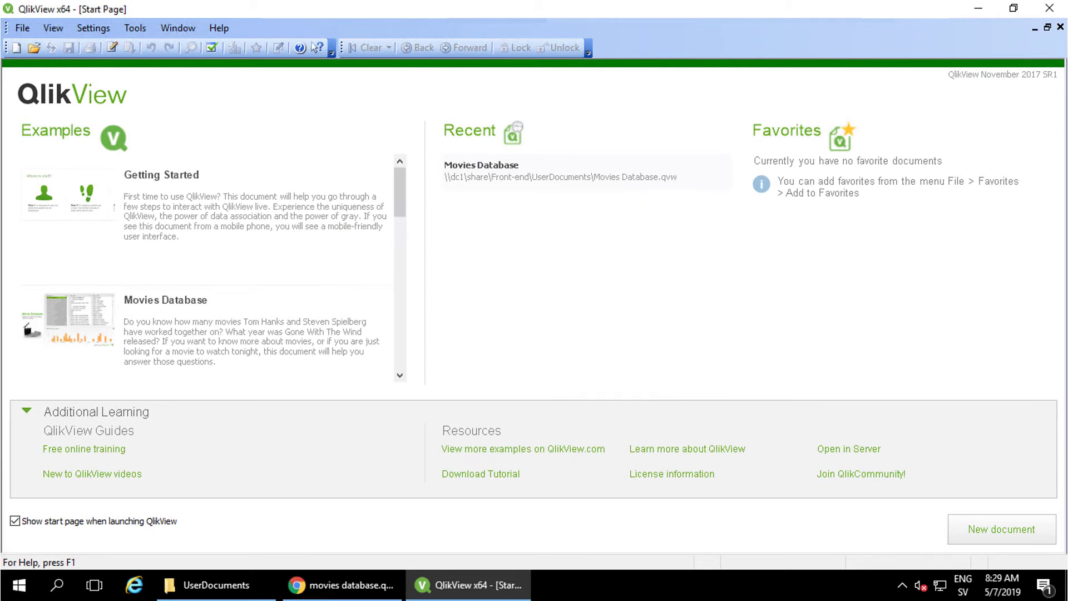